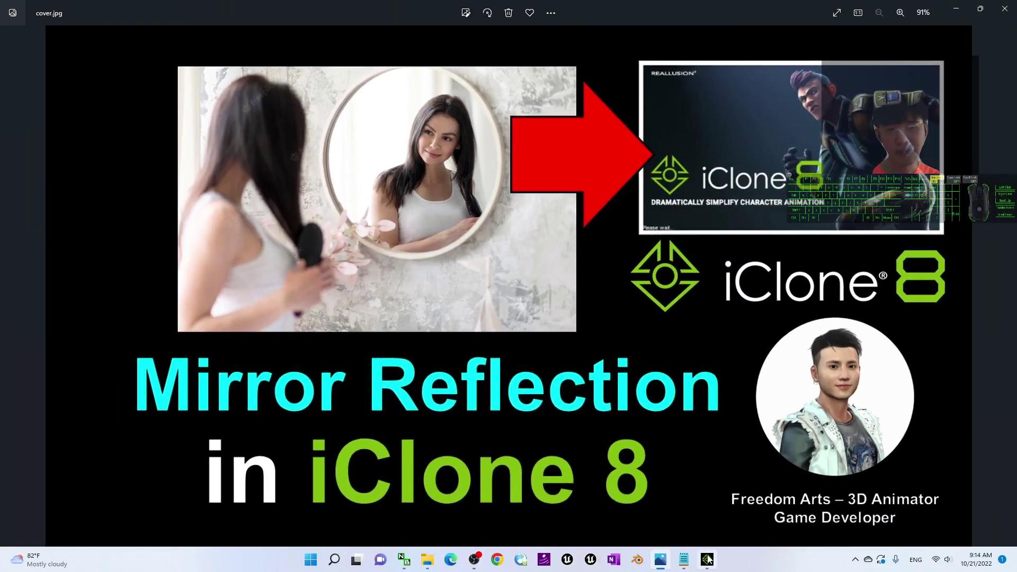
Switch to iClone and open the _Mirror Props folder of the Props content library
click(707, 559)
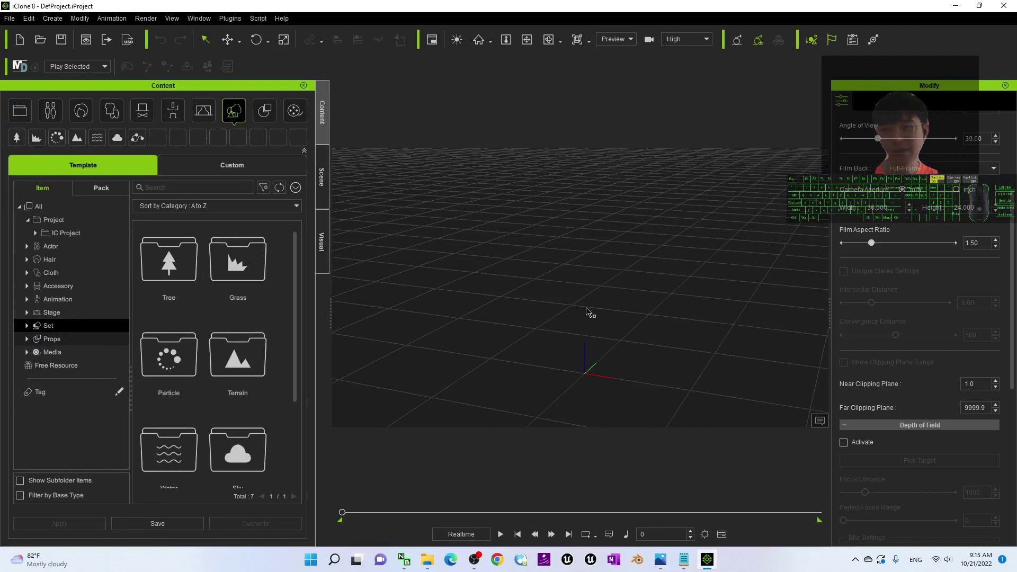
click(661, 561)
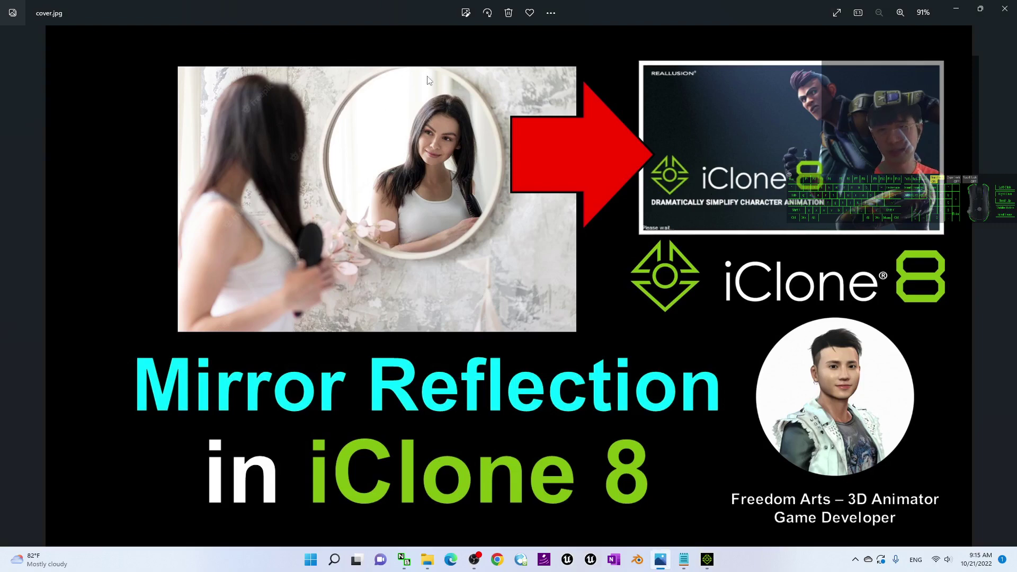
click(958, 8)
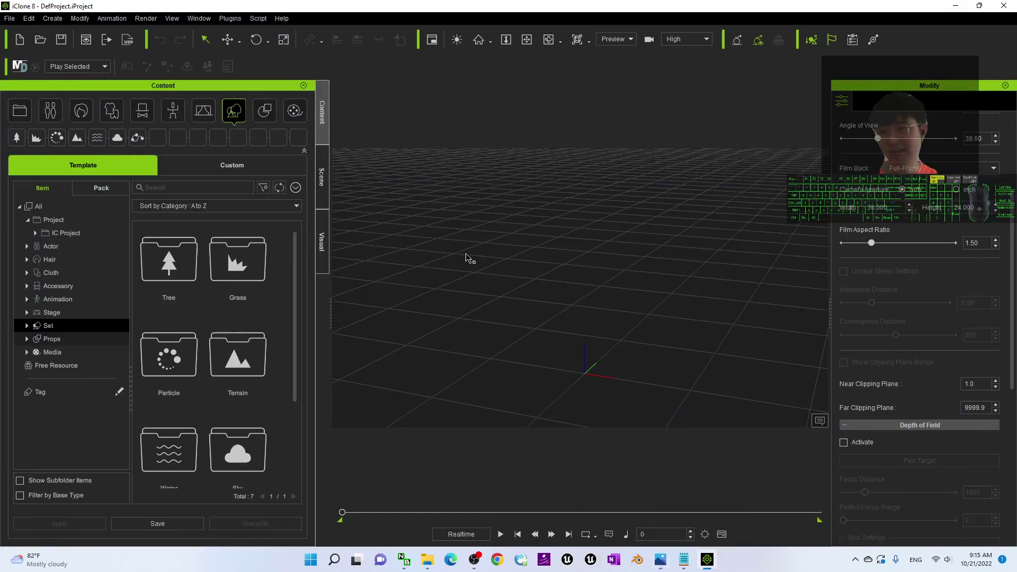
click(50, 340)
click(28, 339)
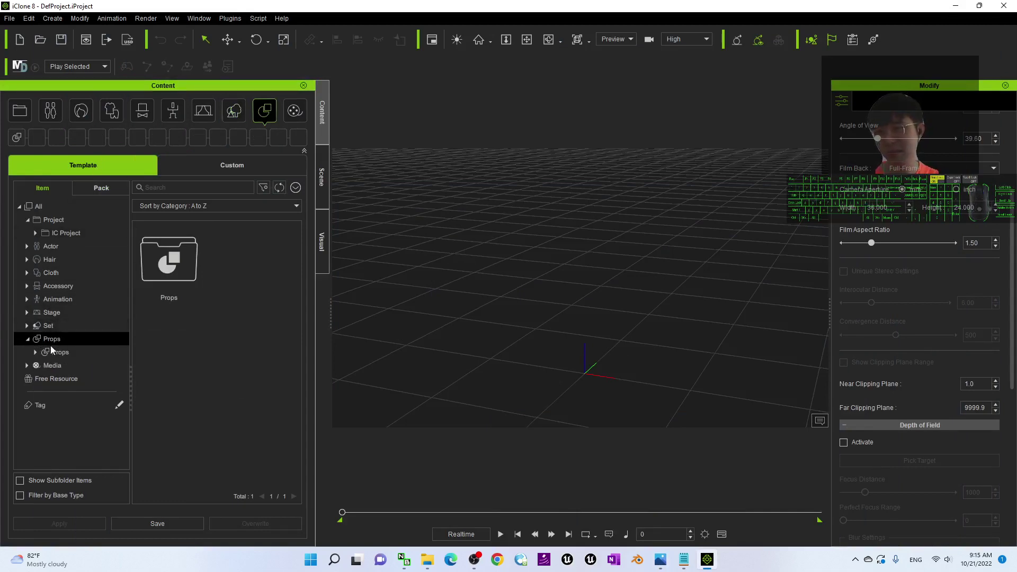
click(36, 353)
scroll(78, 344, down, 4)
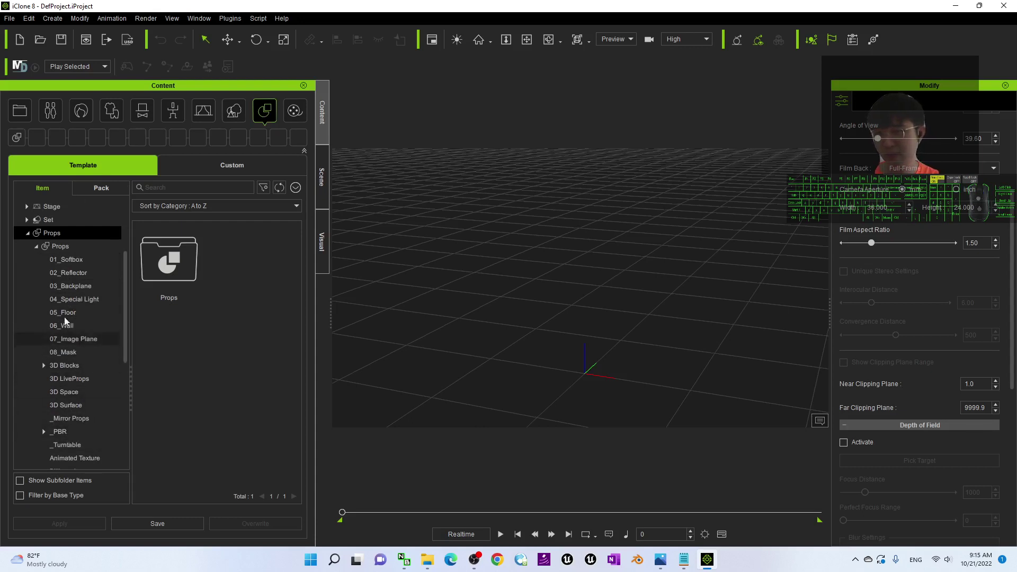
click(75, 417)
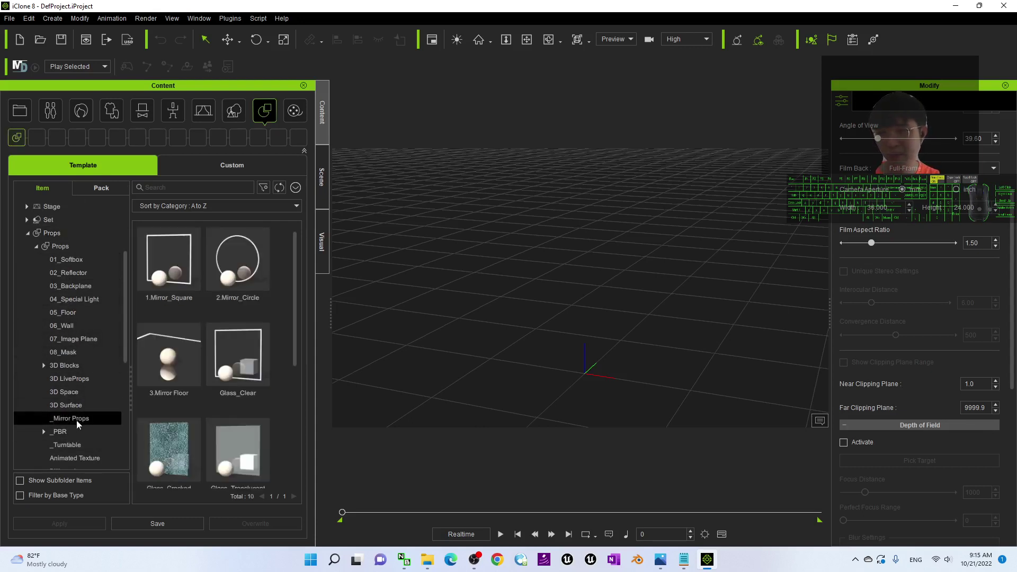
Place the 1.Mirror_Square and 2.Mirror_Circle props side by side in the scene
drag(180, 279, 527, 327)
drag(255, 271, 703, 307)
scroll(694, 297, down, 3)
key(x)
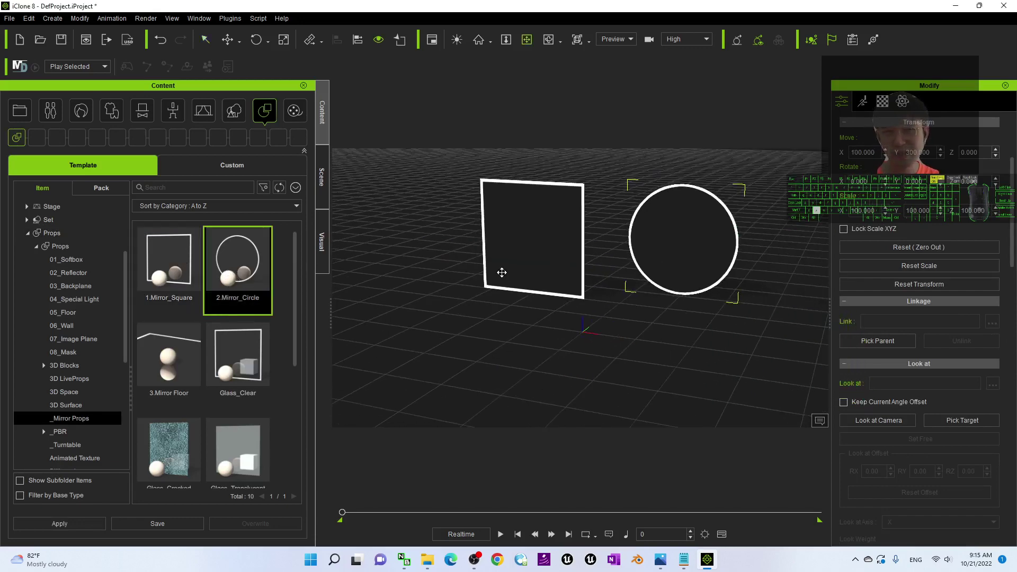
drag(502, 272, 469, 283)
key(c)
drag(469, 283, 523, 292)
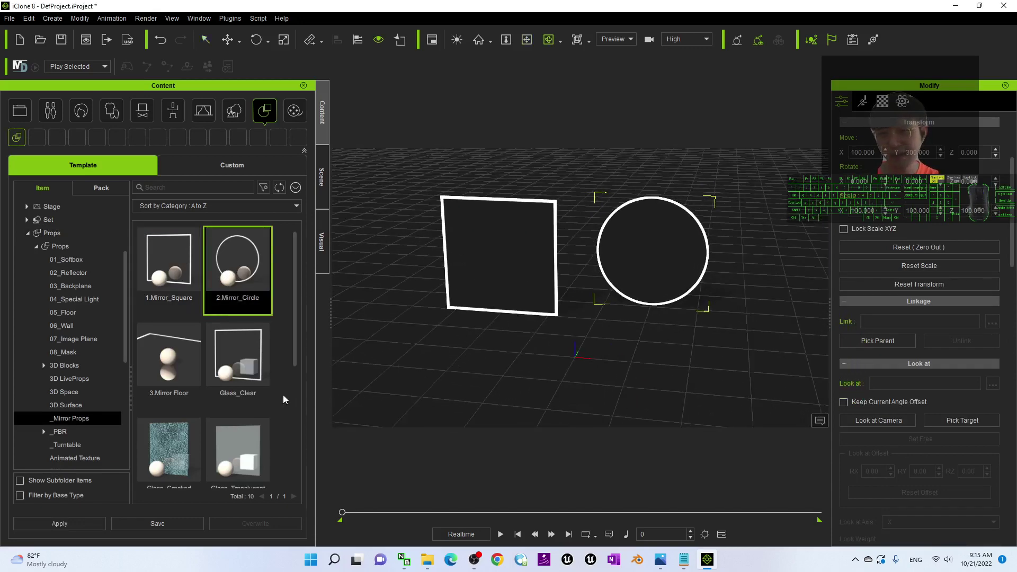
Rotate the square mirror slightly about its vertical axis
scroll(254, 376, down, 2)
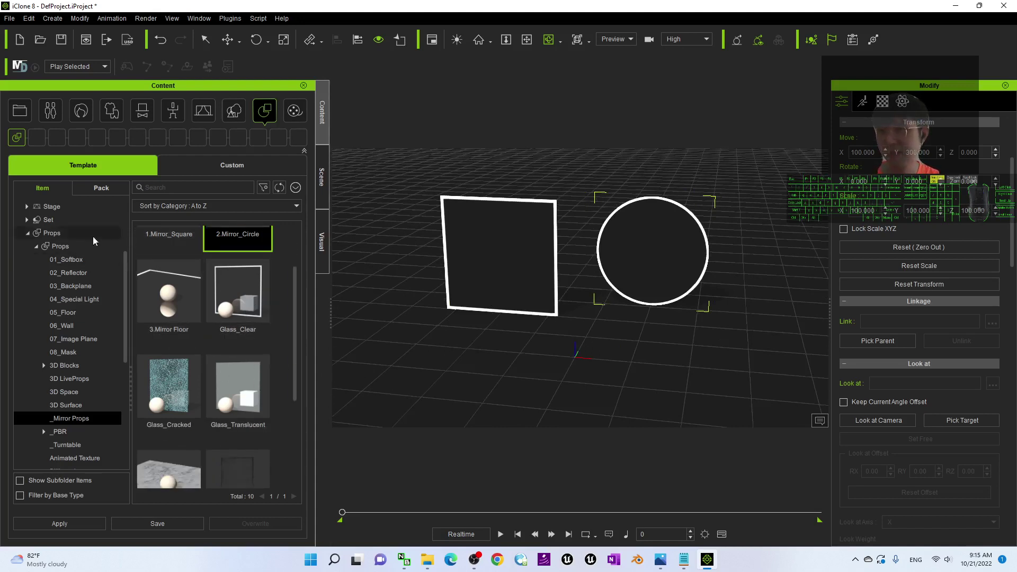
click(532, 296)
drag(519, 328, 386, 353)
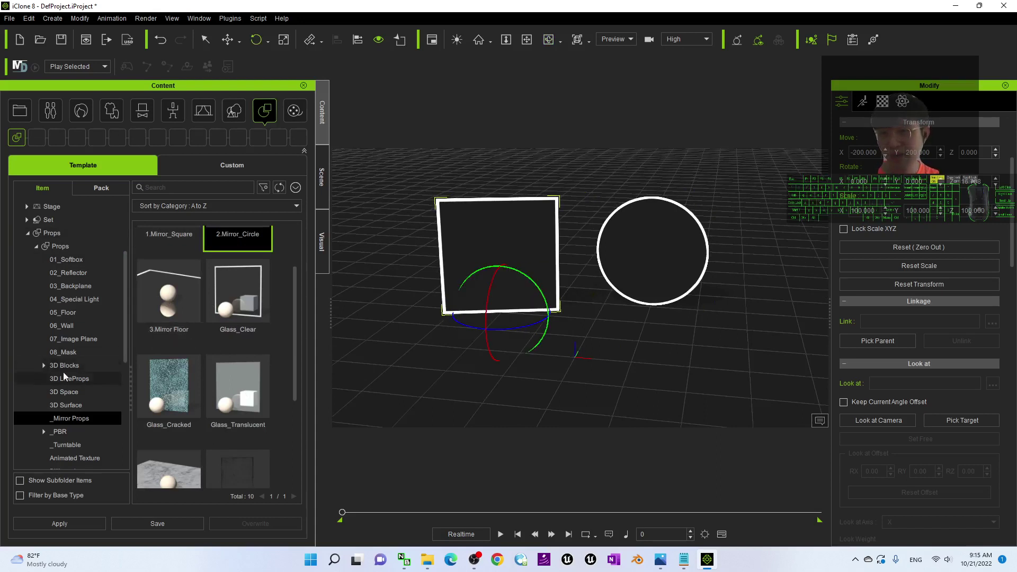
Add the Cat prop from the 3D LiveProps folder in front of the square mirror
scroll(66, 399, up, 3)
scroll(67, 399, down, 3)
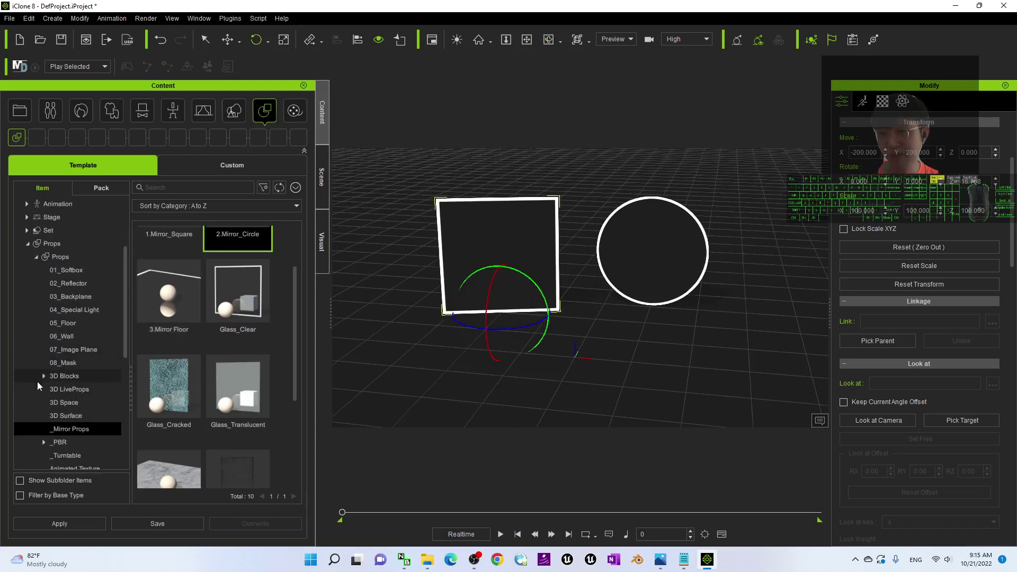
click(70, 390)
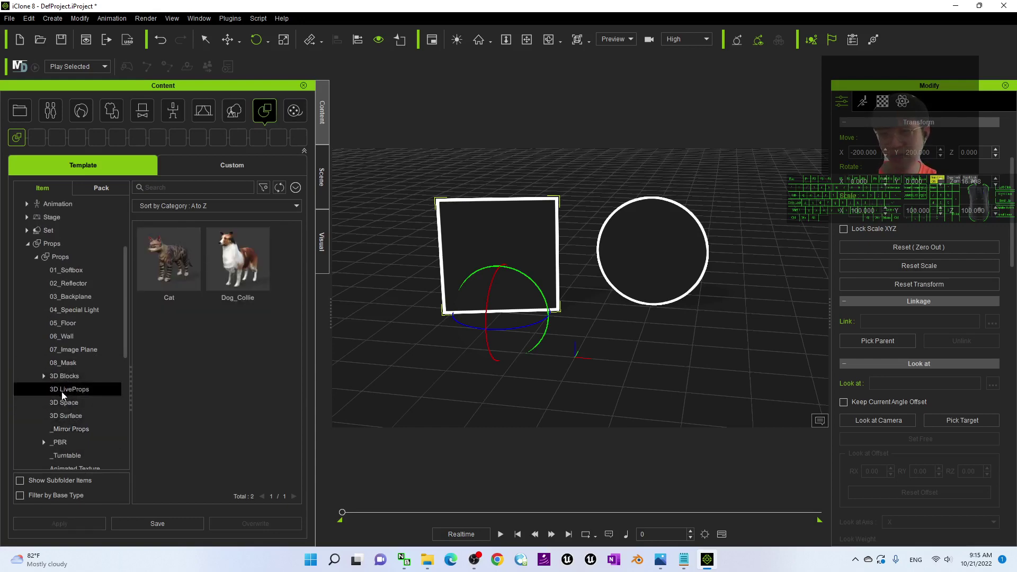
drag(391, 303, 519, 334)
scroll(518, 336, up, 4)
Make the cat perform Meow, watch its reflection during playback, and return to the first frame
right_click(511, 341)
mouse_move(578, 186)
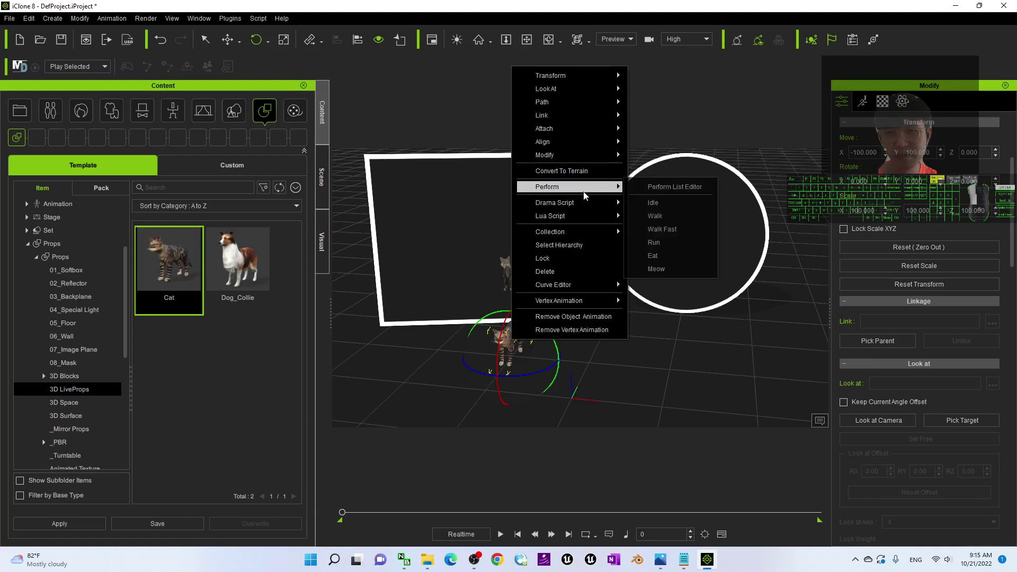
click(656, 270)
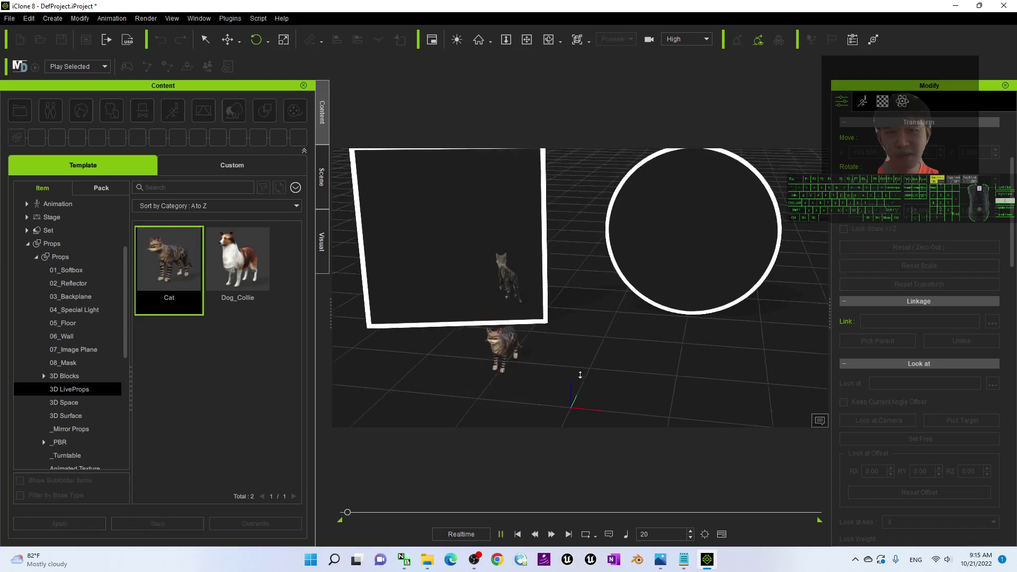
key(x)
drag(490, 308, 537, 302)
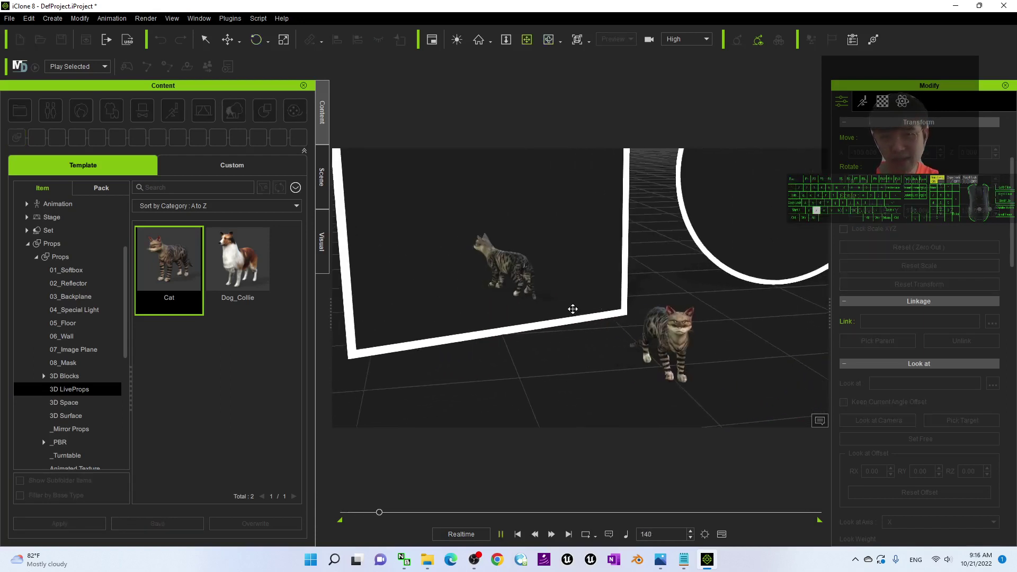
click(519, 534)
Rotate the square mirror and shift it sideways so it stands behind the cat
drag(635, 307, 568, 339)
key(c)
click(478, 305)
key(e)
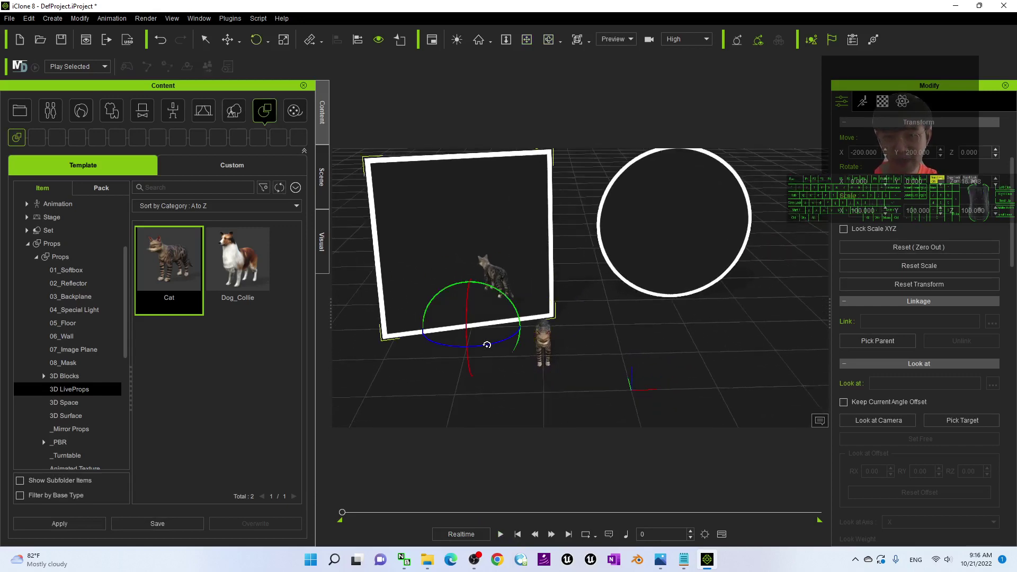
drag(487, 345, 545, 327)
key(w)
key(e)
Move the circle mirror forward to about X 111, Y 109 and rotate it toward the cat
click(722, 241)
key(w)
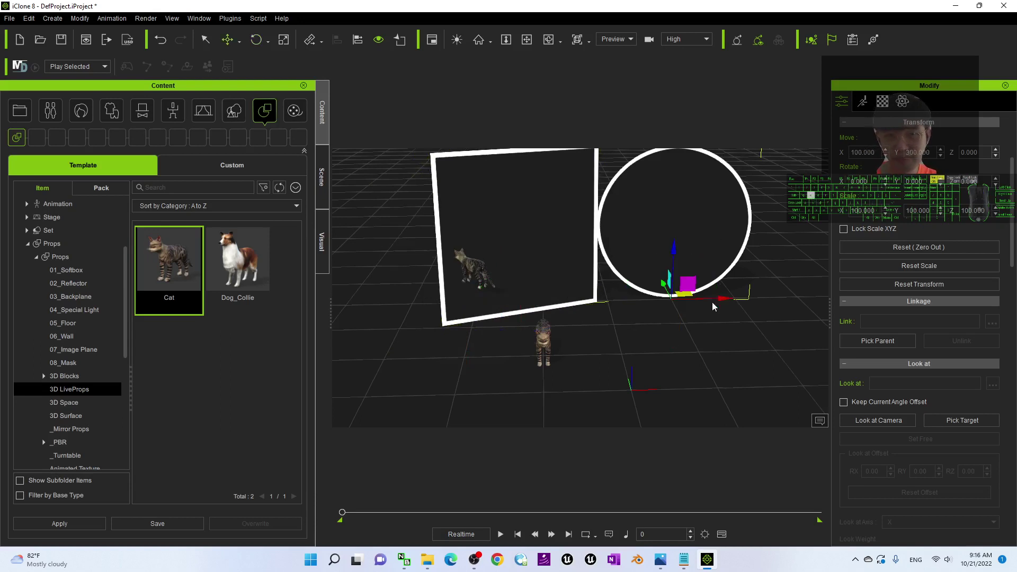
drag(688, 293, 711, 376)
key(e)
key(c)
drag(638, 359, 604, 349)
middle_drag(604, 349, 703, 332)
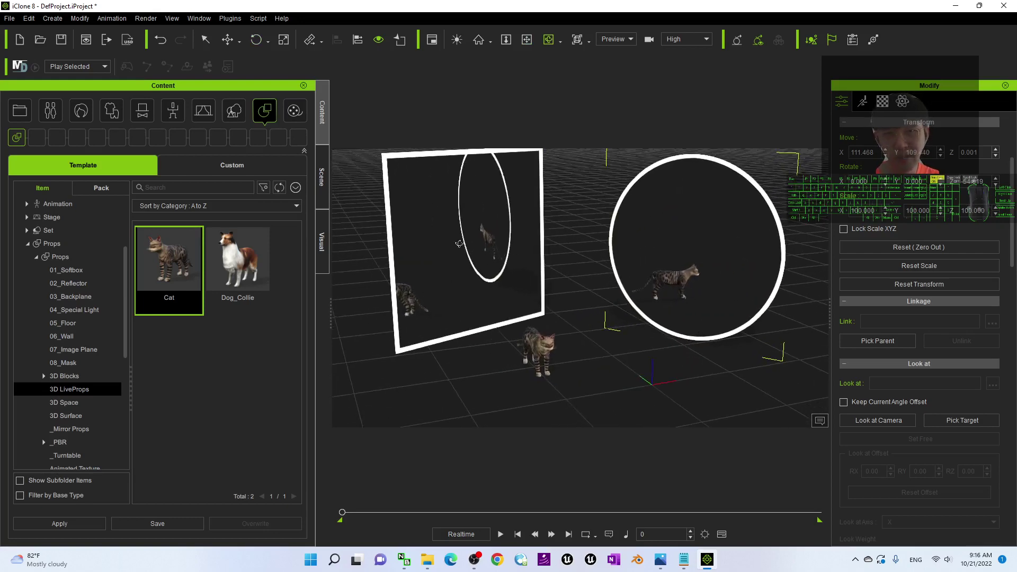
Move the circle mirror close to the cat at about X -40, Y -46 and rotate it further
drag(728, 361, 579, 309)
key(c)
middle_drag(578, 310, 630, 355)
drag(631, 356, 637, 355)
key(e)
drag(629, 317, 629, 356)
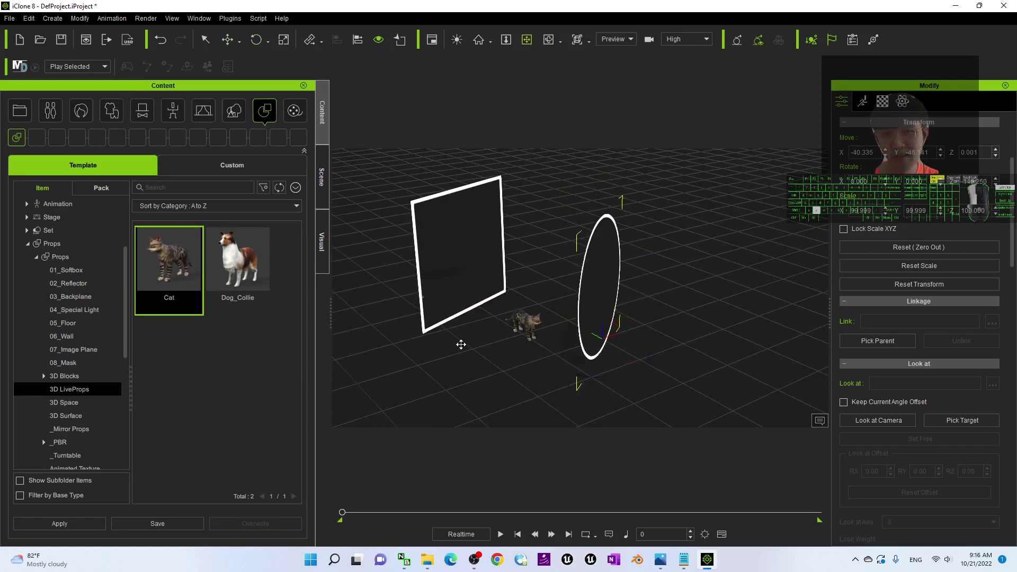
middle_drag(461, 344, 577, 332)
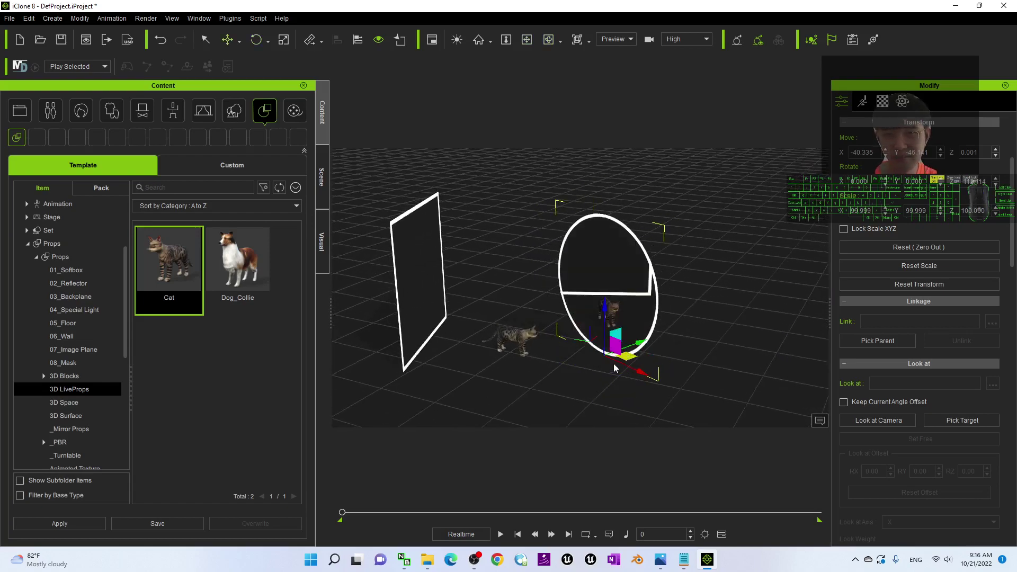
Rotate the circle mirror to face the square mirror and move it to about X 65, Y 111
middle_drag(613, 326, 591, 341)
key(e)
drag(597, 348, 638, 312)
key(c)
middle_drag(638, 312, 647, 311)
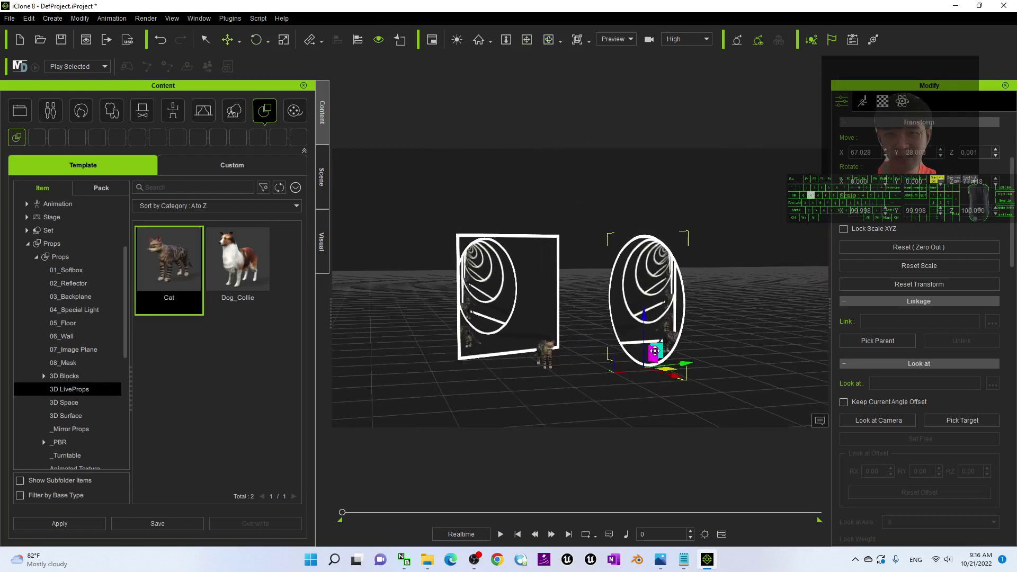
drag(667, 370, 650, 360)
Play the cat's animation to examine its reflections in both mirrors from several angles, and return to the first frame
key(c)
drag(713, 286, 760, 311)
scroll(557, 328, up, 2)
scroll(557, 328, up, 4)
middle_drag(568, 395, 574, 311)
drag(574, 311, 581, 344)
scroll(579, 351, down, 3)
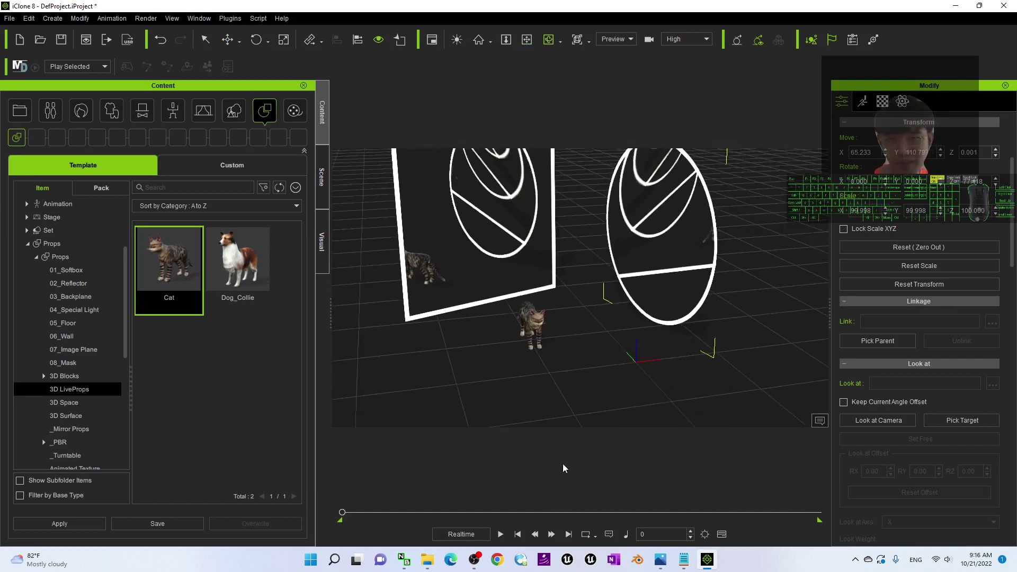
click(500, 534)
middle_drag(600, 322, 674, 295)
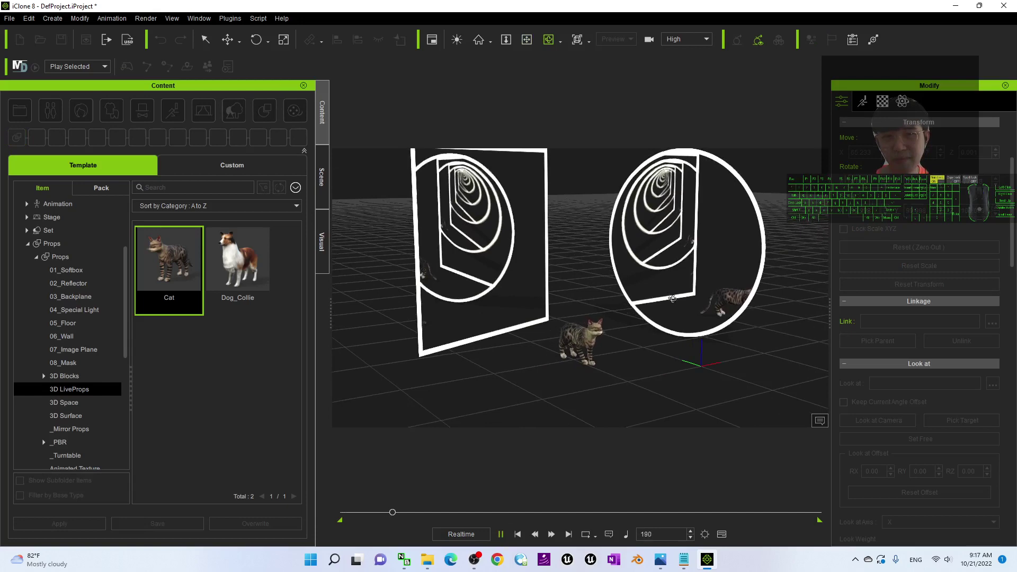
drag(743, 317, 771, 345)
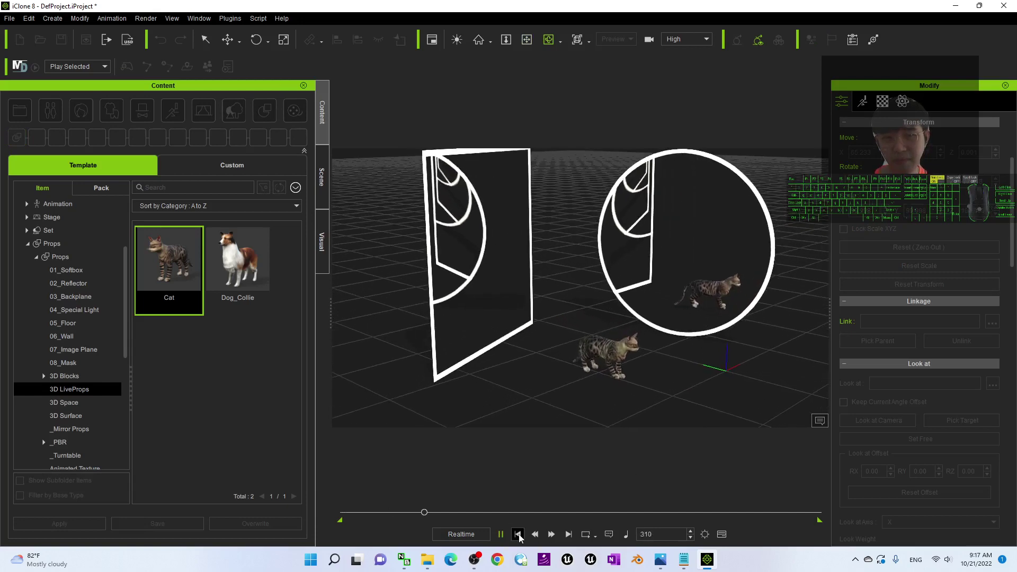
click(518, 534)
click(500, 535)
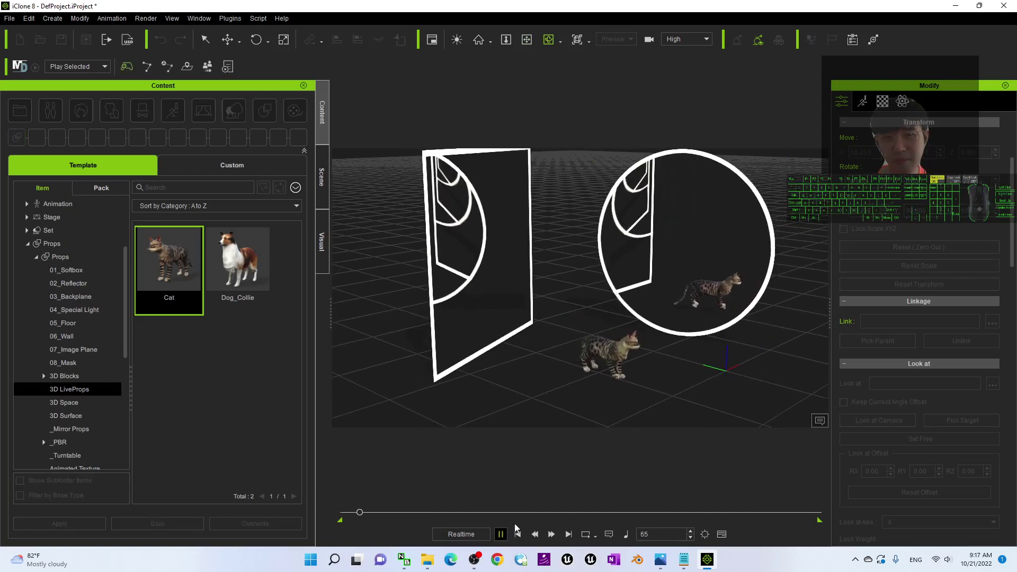
click(519, 535)
Add the Dog_Collie prop at about X -152, Y 158 and move the cat beside it to about X -75, Y 144
drag(238, 260, 542, 363)
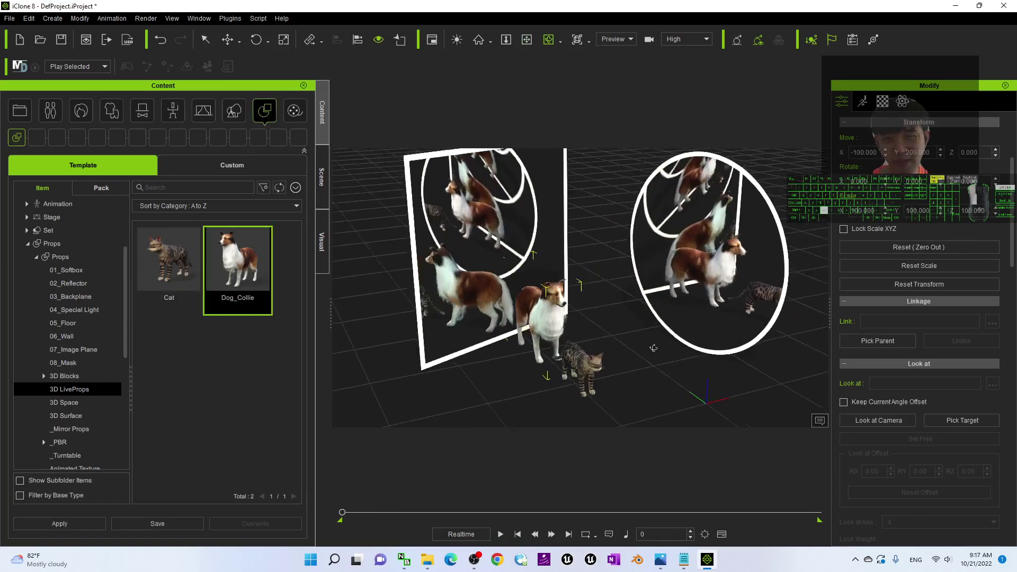
right_click(544, 321)
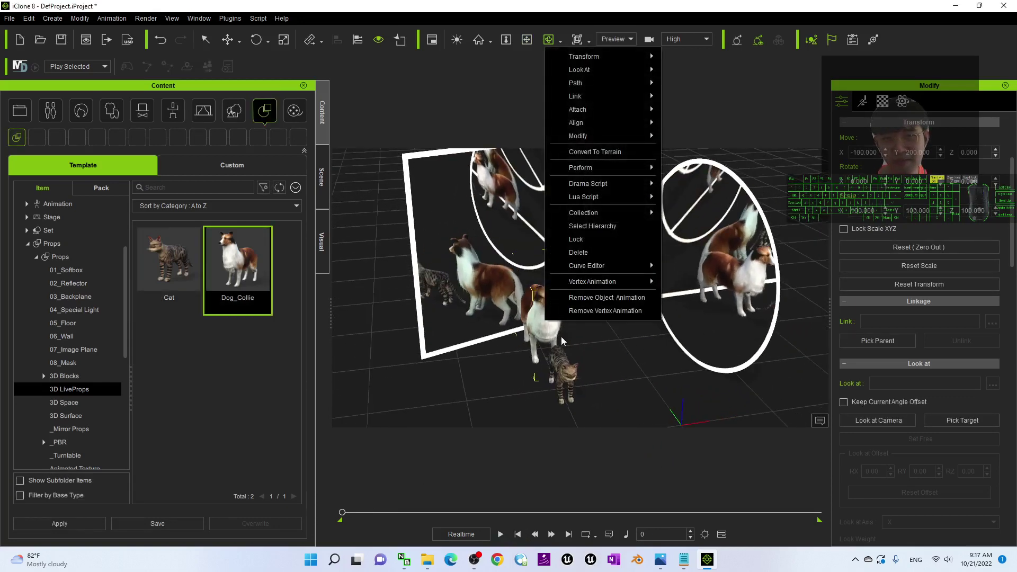
click(562, 367)
drag(557, 339, 519, 357)
click(571, 379)
drag(572, 380, 584, 359)
right_click(518, 343)
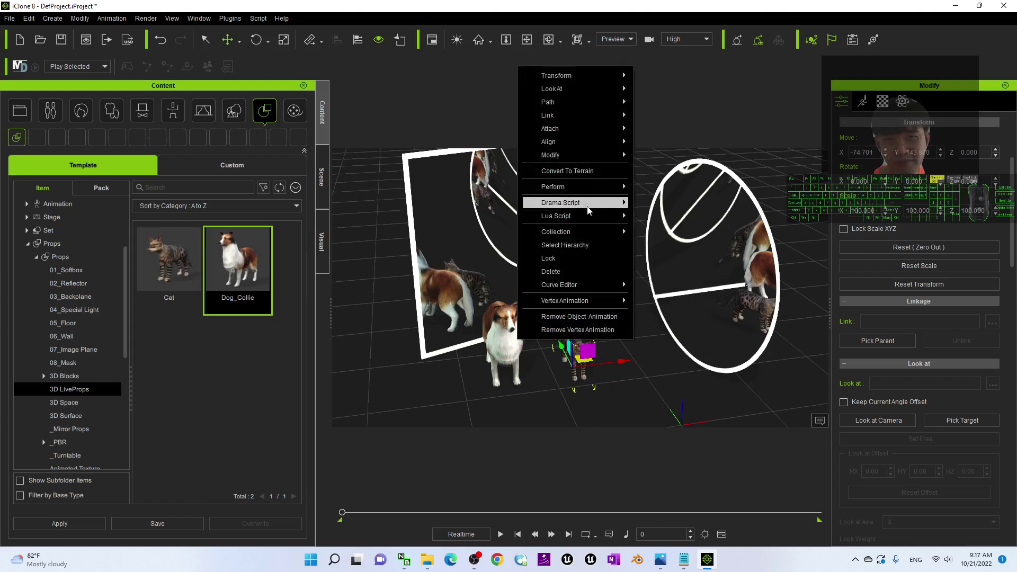
mouse_move(577, 186)
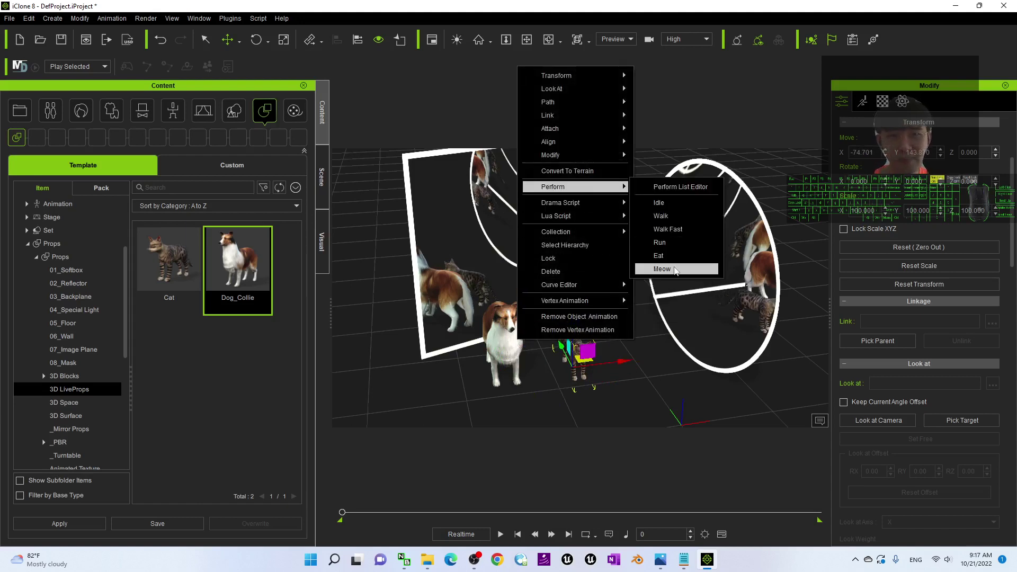
click(491, 346)
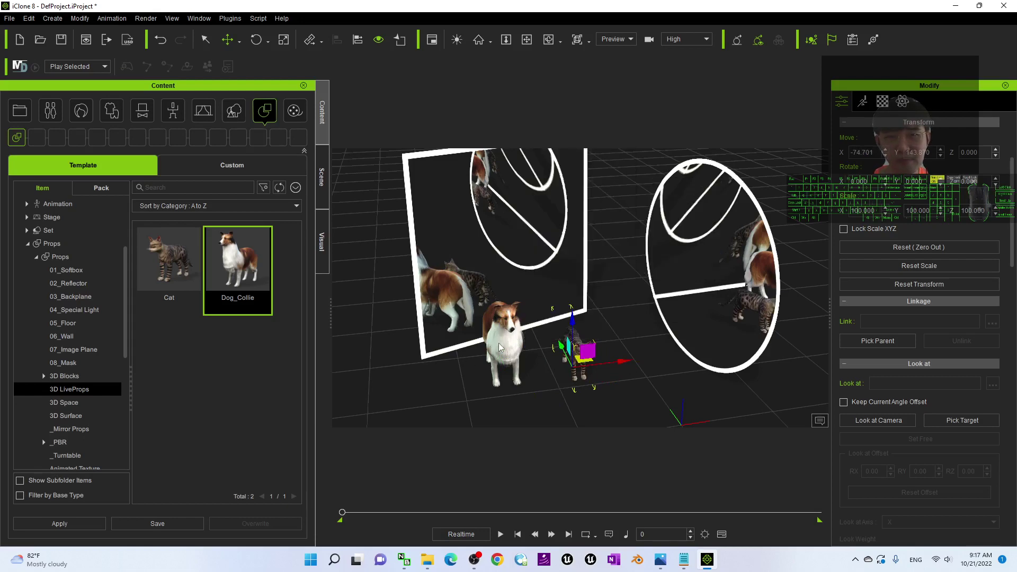
Make the collie dog perform Bark and examine the reflections of both animals in the two mirrors
key(s)
scroll(589, 255, down, 5)
right_drag(589, 255, 407, 303)
right_click(497, 290)
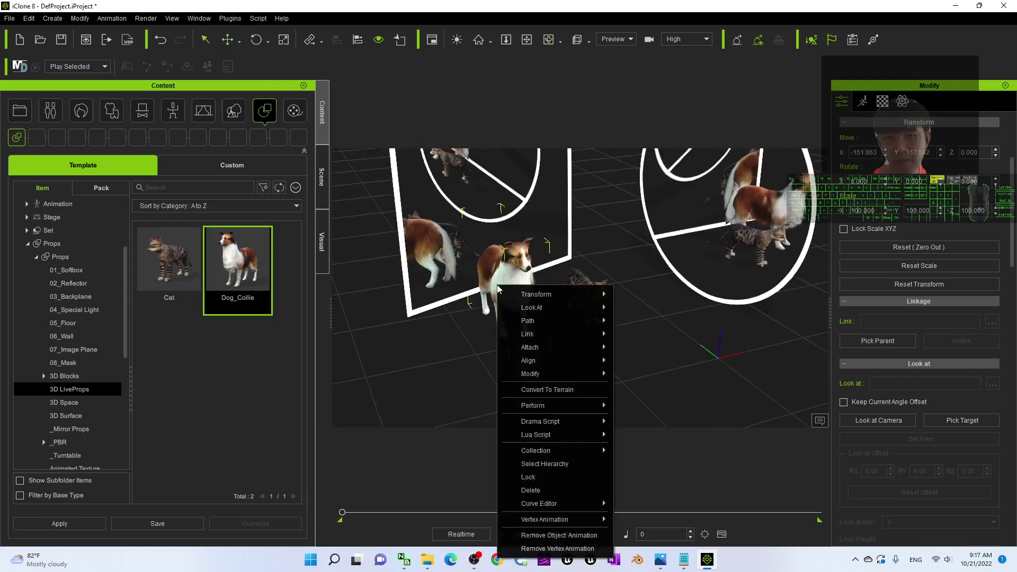
mouse_move(545, 413)
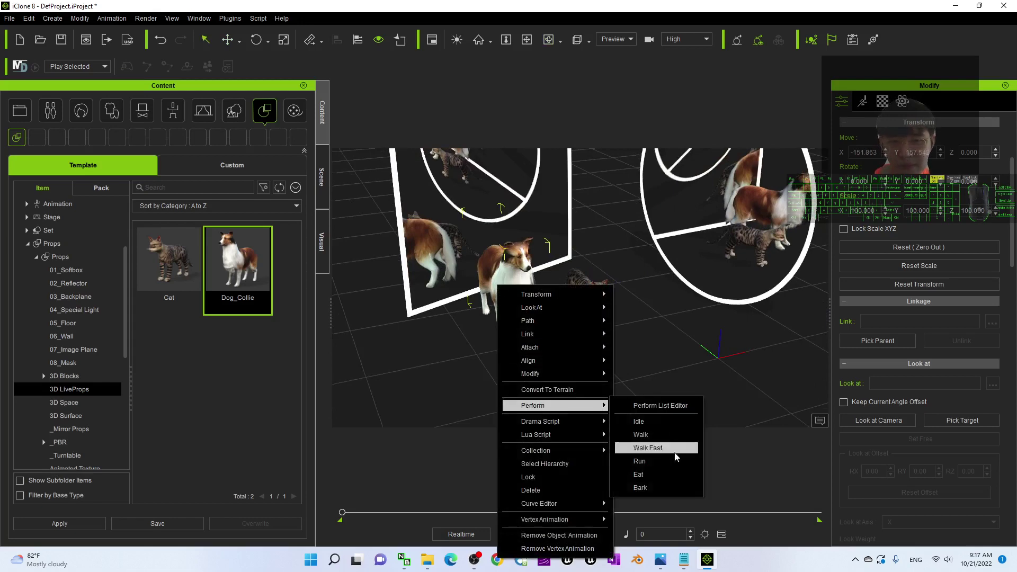
click(640, 487)
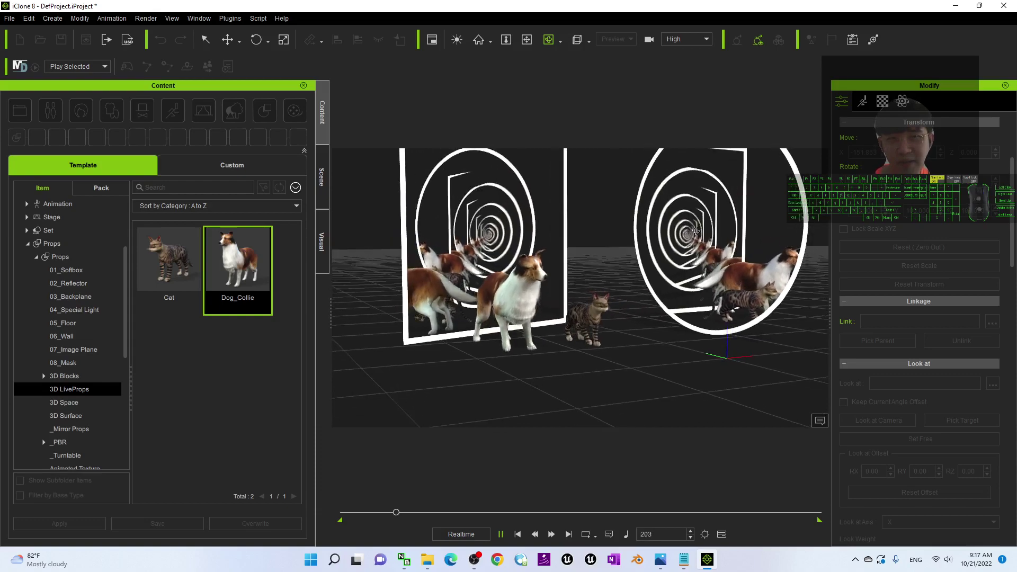
drag(738, 245, 650, 284)
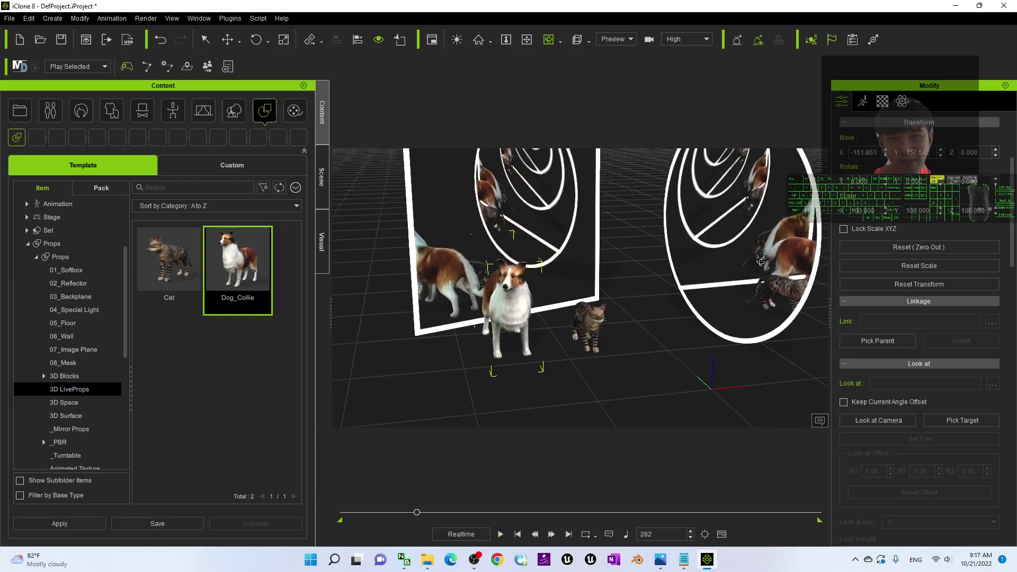
right_drag(758, 264, 700, 219)
right_drag(618, 246, 677, 252)
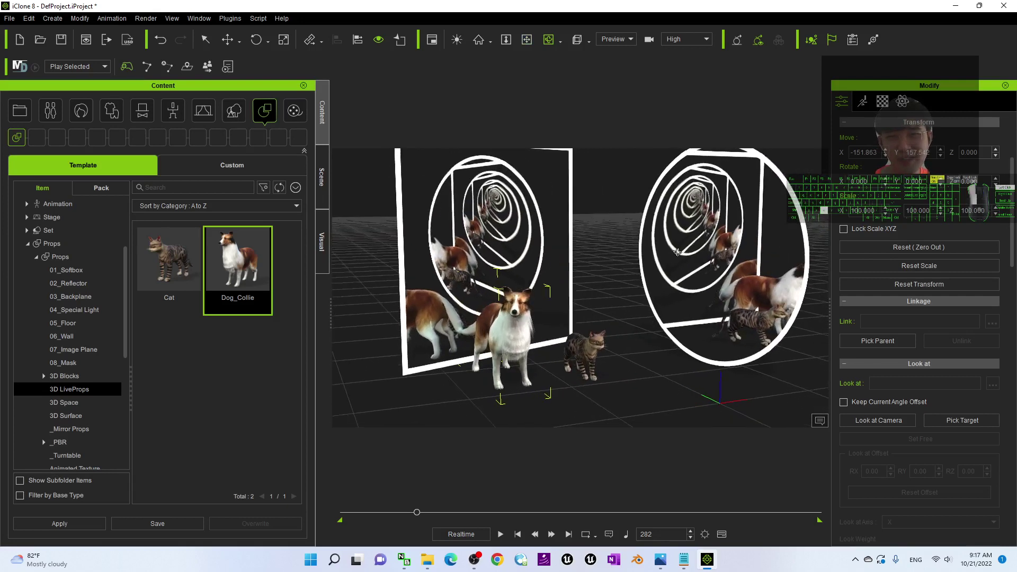
Replay the scene animation from the first frame to examine the barking collie and the cat reflected in both mirrors
click(500, 535)
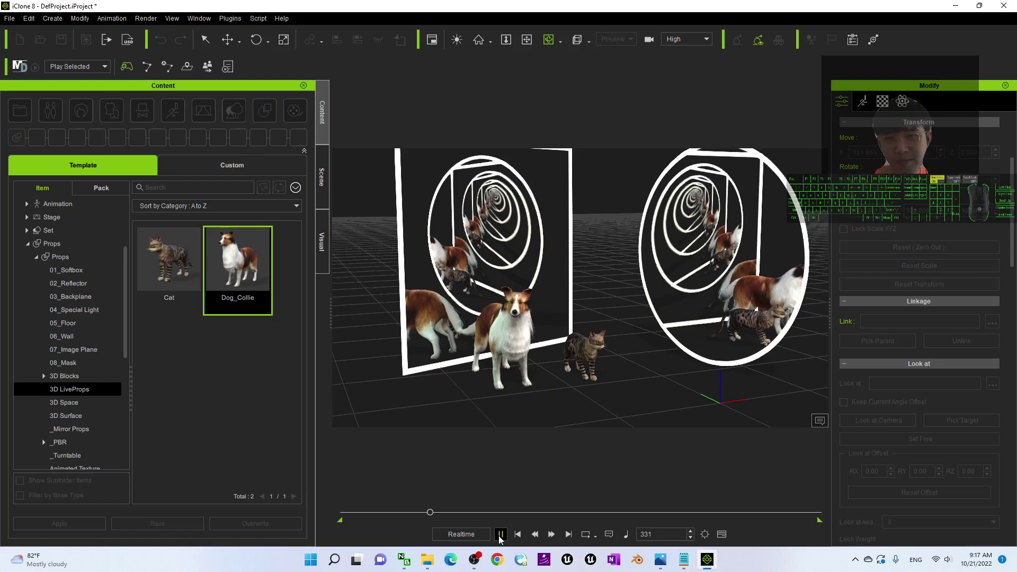
click(519, 535)
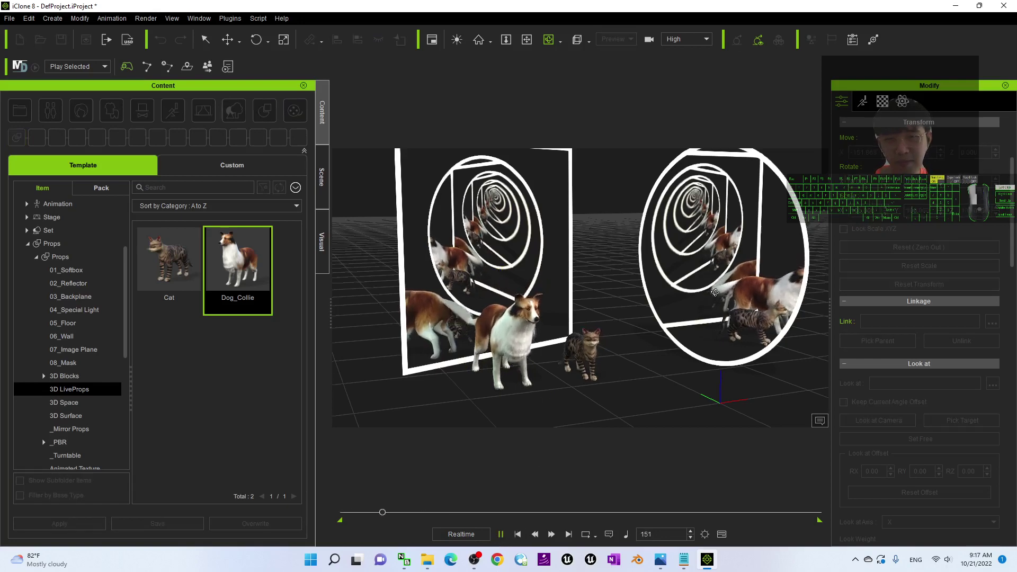
click(519, 535)
scroll(615, 271, up, 3)
Rotate the square mirror about its vertical axis to turn it further toward the animals, and preview the reflections with the animation
click(565, 281)
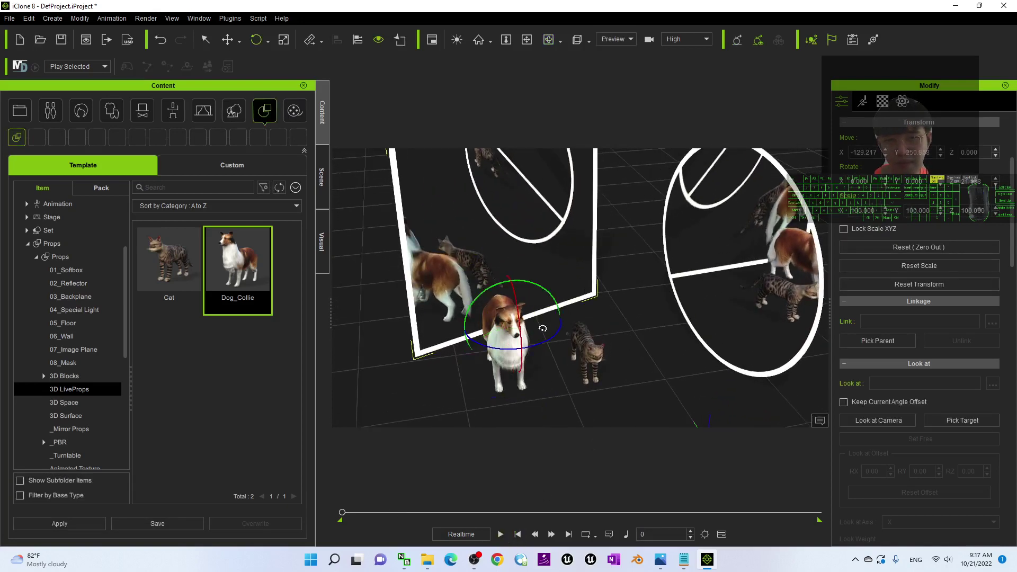
drag(542, 329, 581, 359)
right_drag(581, 359, 638, 329)
drag(638, 329, 649, 317)
click(501, 534)
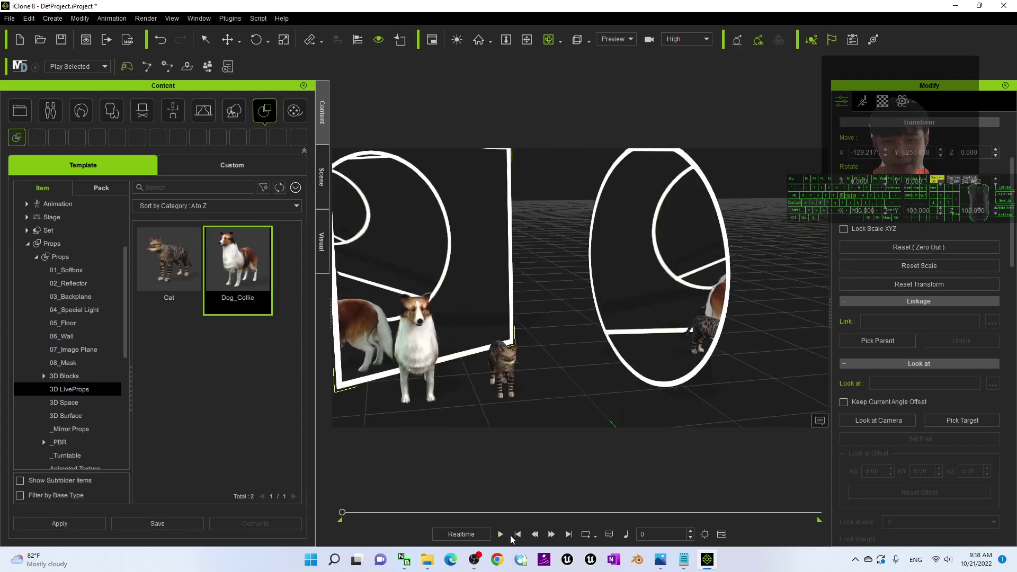
Add the Mirror_Dirt prop from the _Mirror Props category to the scene, beside the circle mirror
scroll(563, 339, down, 4)
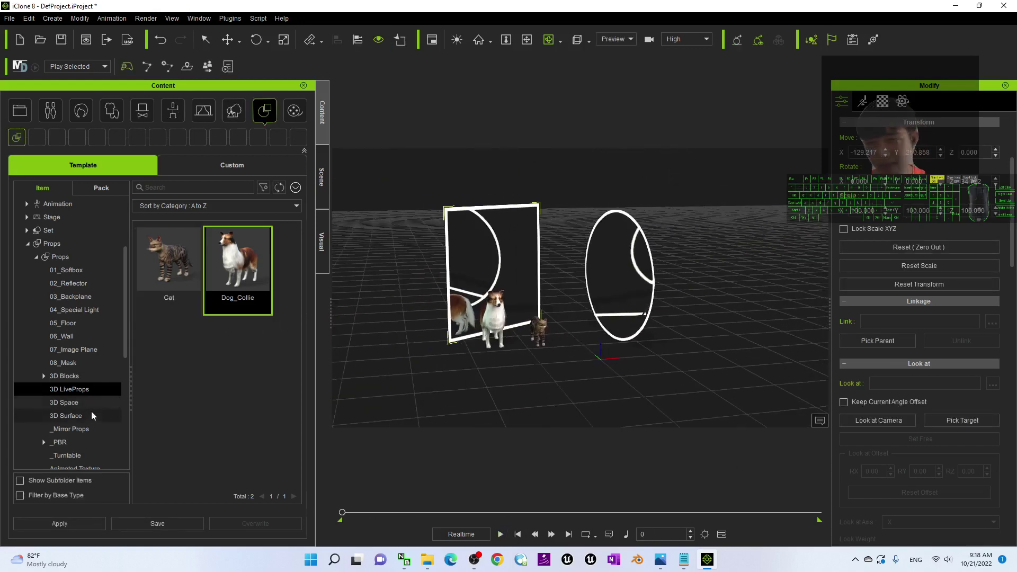
scroll(78, 404, down, 2)
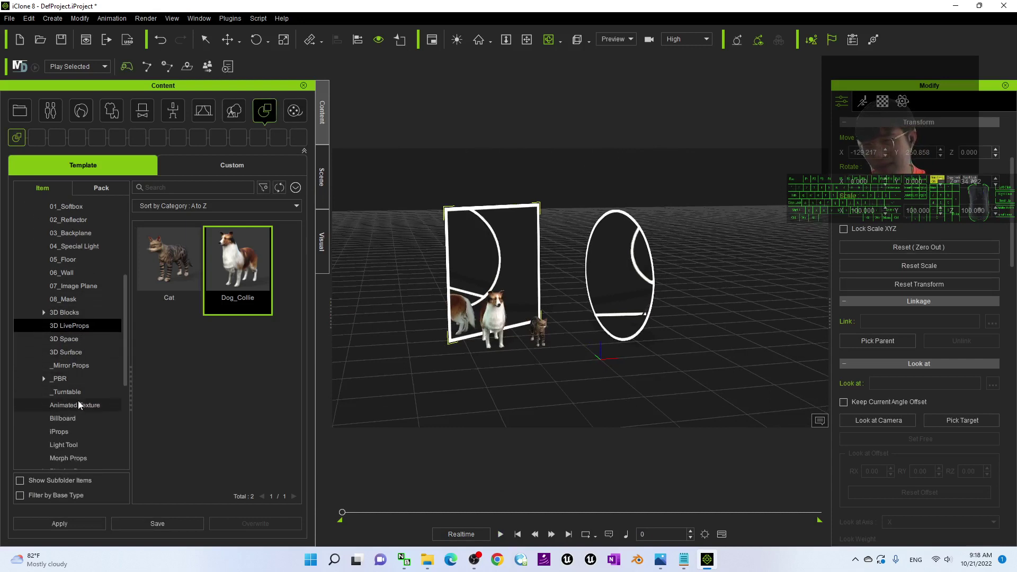
scroll(78, 403, down, 1)
scroll(77, 415, up, 3)
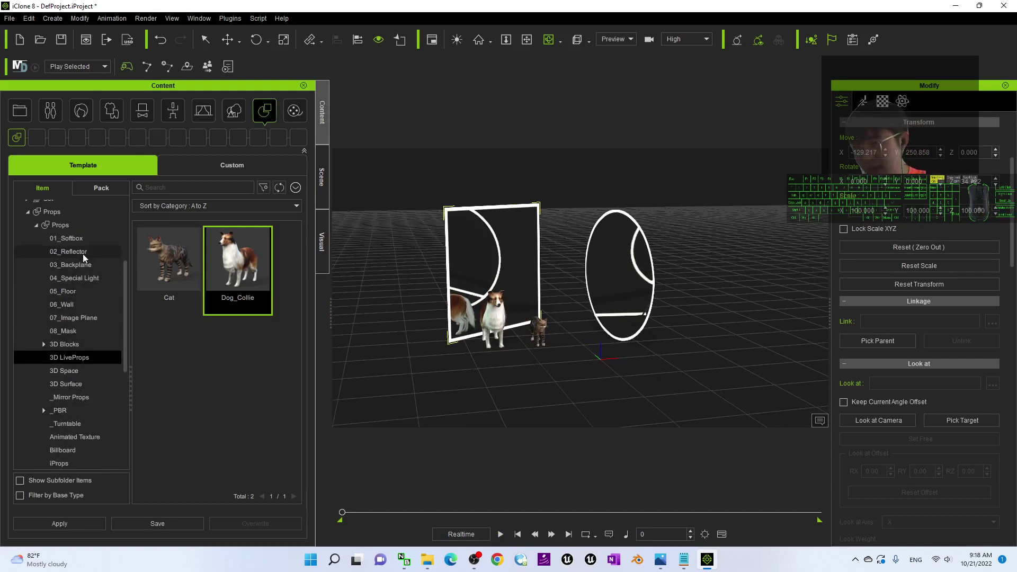
click(68, 397)
scroll(221, 337, down, 3)
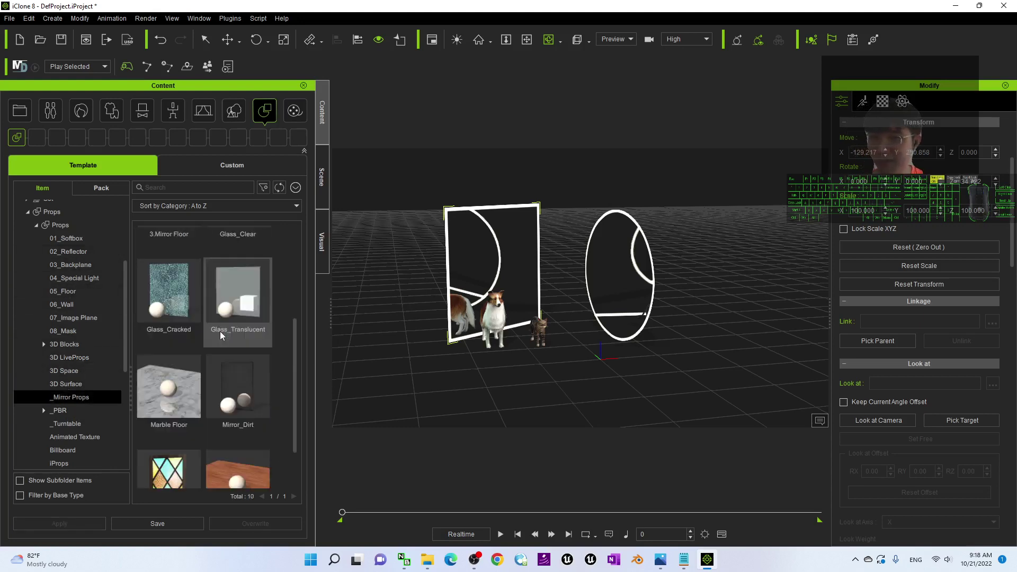
scroll(212, 370, down, 2)
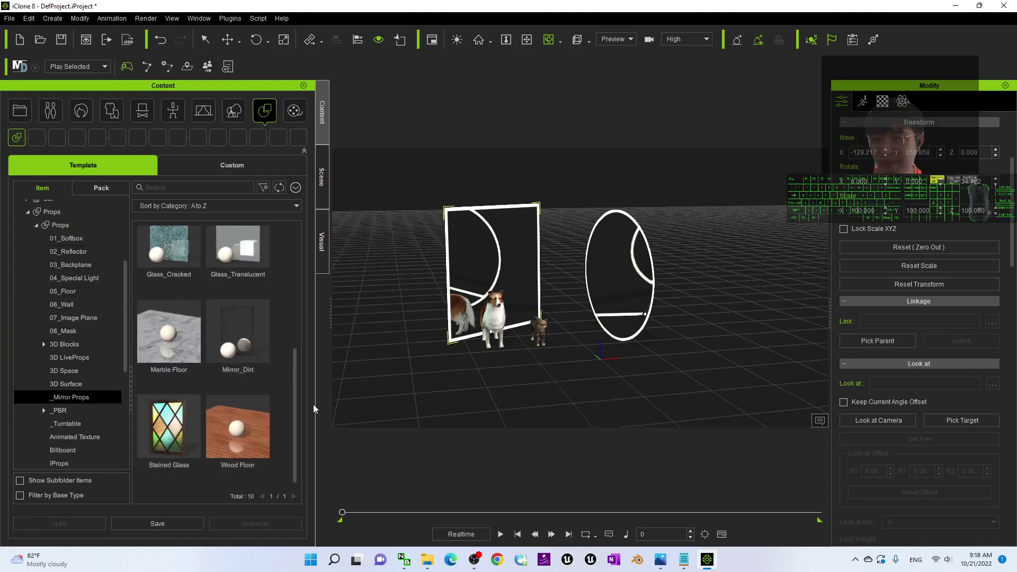
drag(238, 331, 709, 345)
Rotate the Mirror_Dirt prop about its vertical axis so that it faces the animals and the square mirror
drag(571, 284, 625, 333)
key(e)
drag(708, 377, 671, 371)
right_drag(671, 371, 549, 253)
Switch to the cover.jpg image in Photos to view it, and return to iClone 8
click(660, 559)
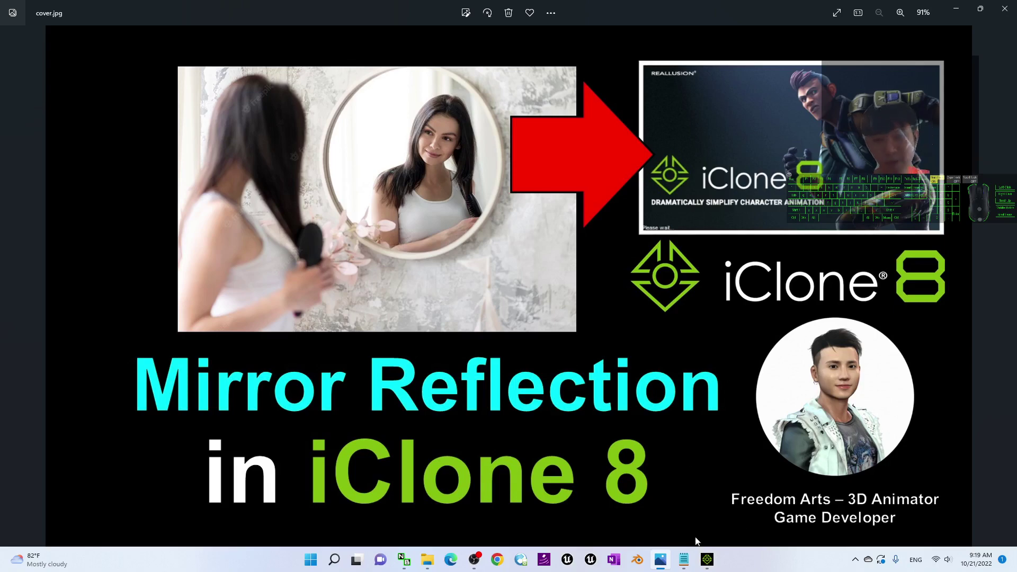
click(707, 560)
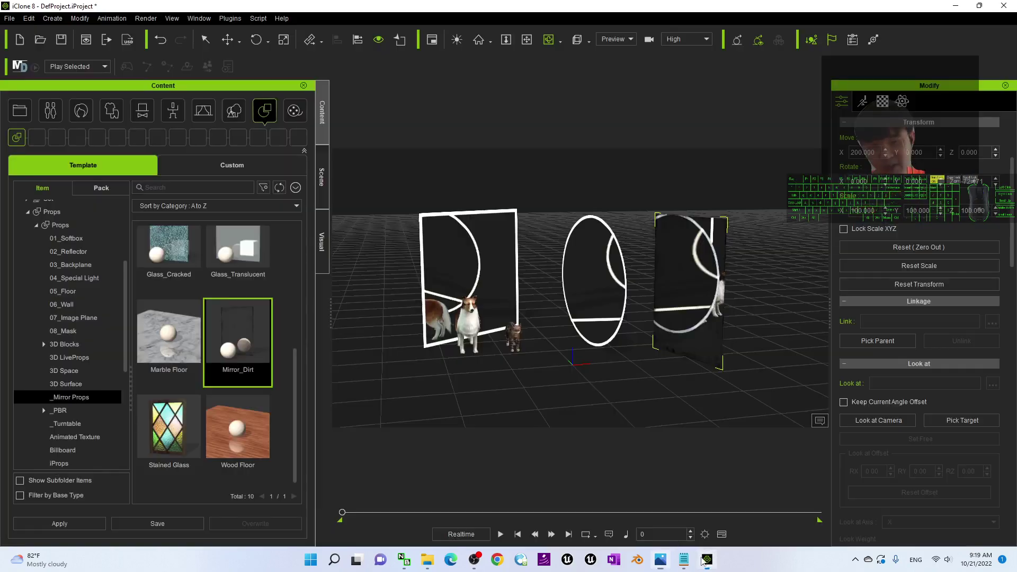
Play the animation to examine the reflections in the square, circle and Mirror_Dirt mirrors
click(500, 534)
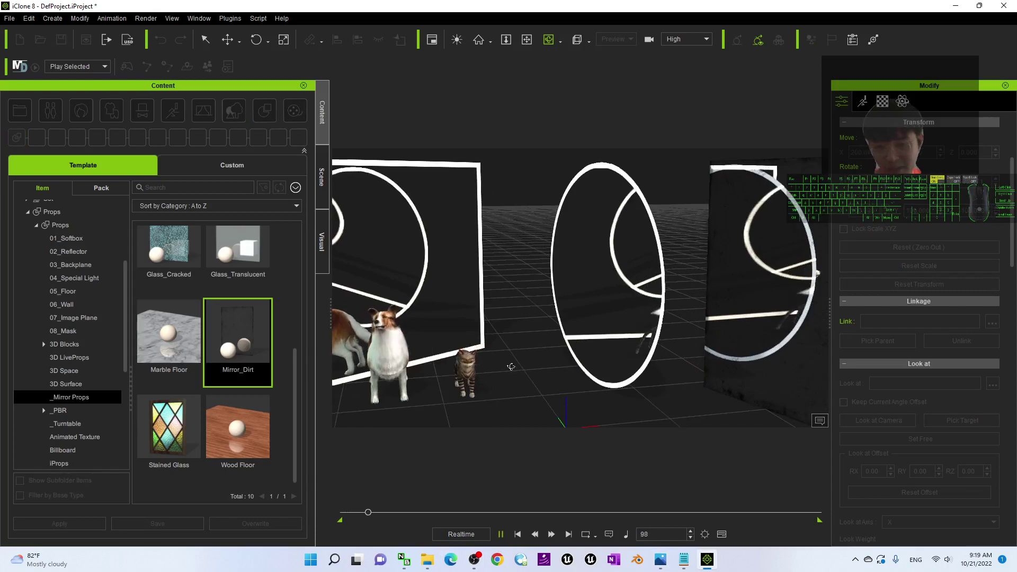